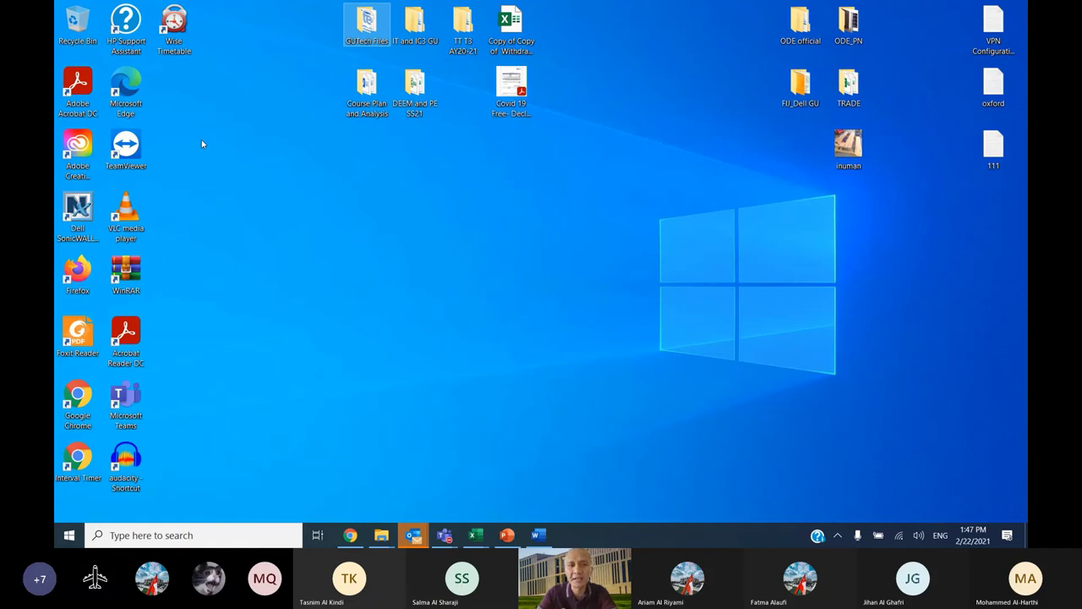
# - Open the desktop's Display settings, and switch to the PowerPoint slide show to advance it to the Settings App slide
pyautogui.rightClick(446, 225)
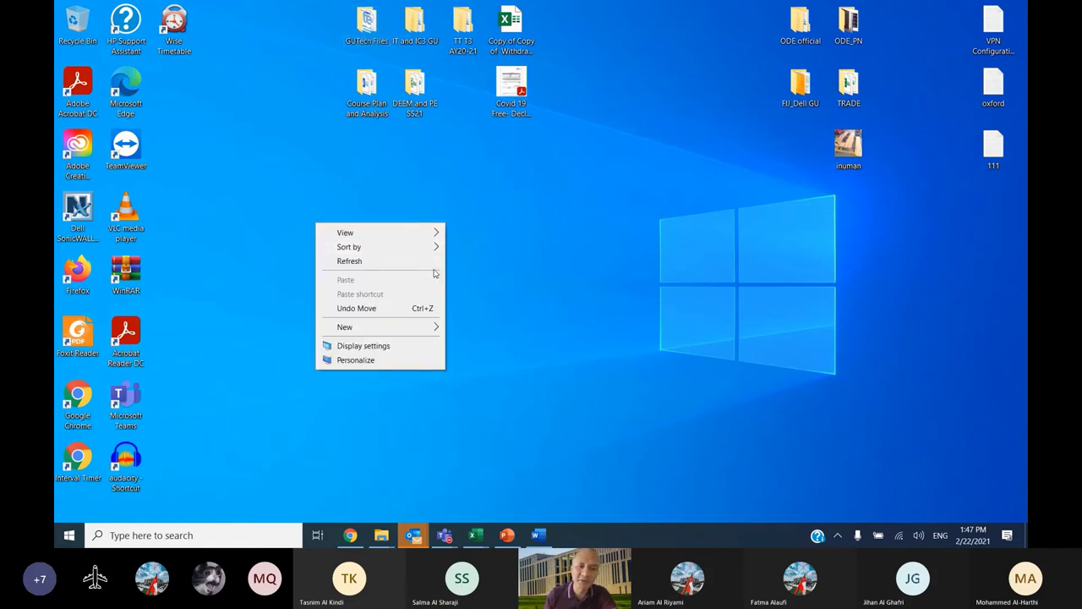
pyautogui.click(398, 346)
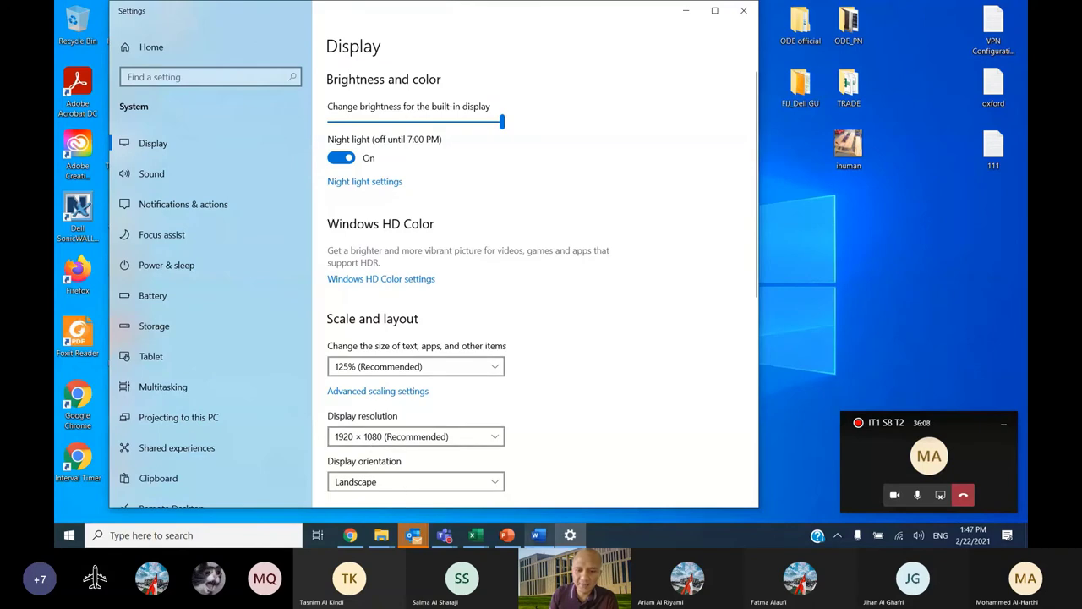
pyautogui.click(507, 535)
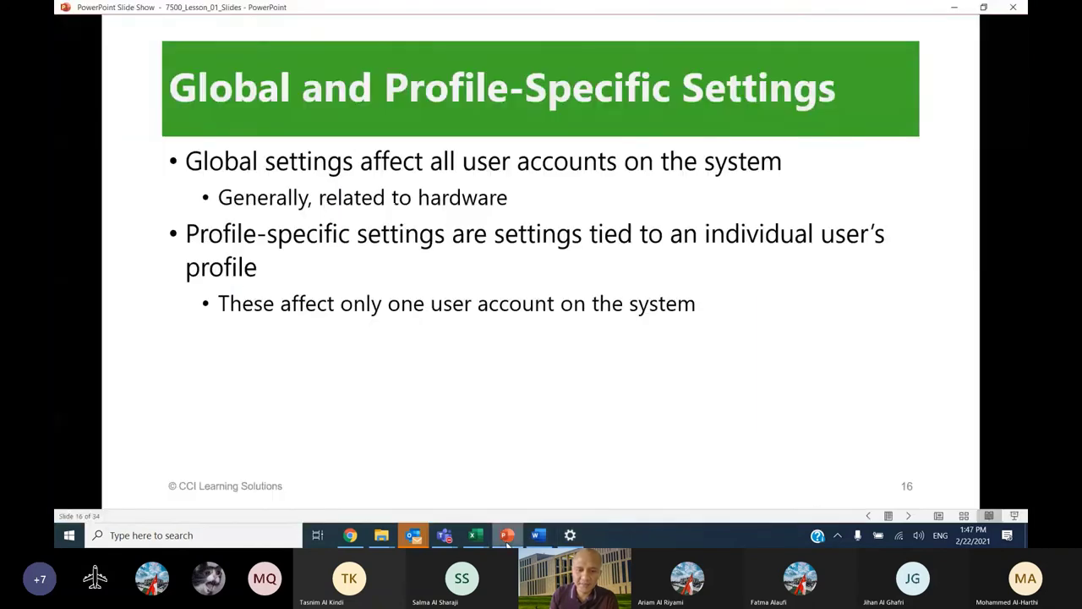
pyautogui.click(322, 220)
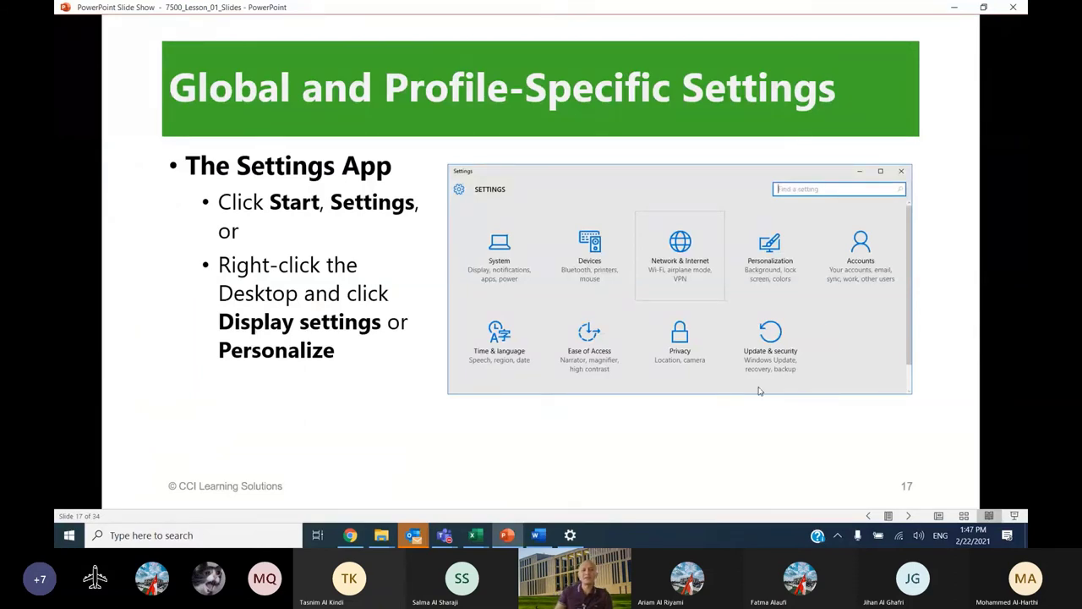
# - Search Windows for "settings", bring up the Settings app and reposition its window over the slide
pyautogui.click(263, 536)
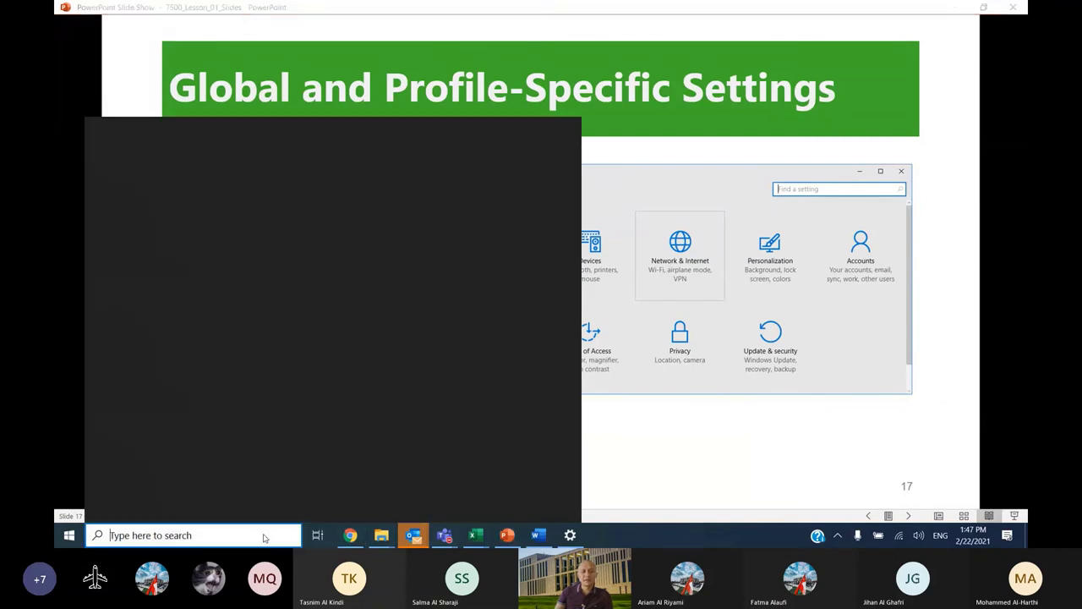
pyautogui.write('settings')
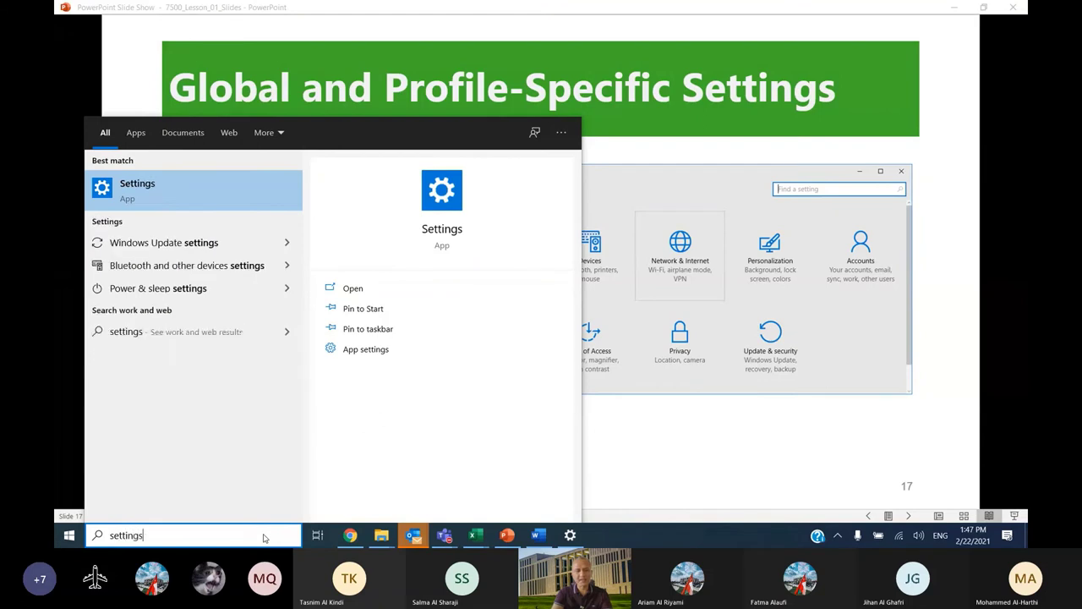
pyautogui.click(205, 187)
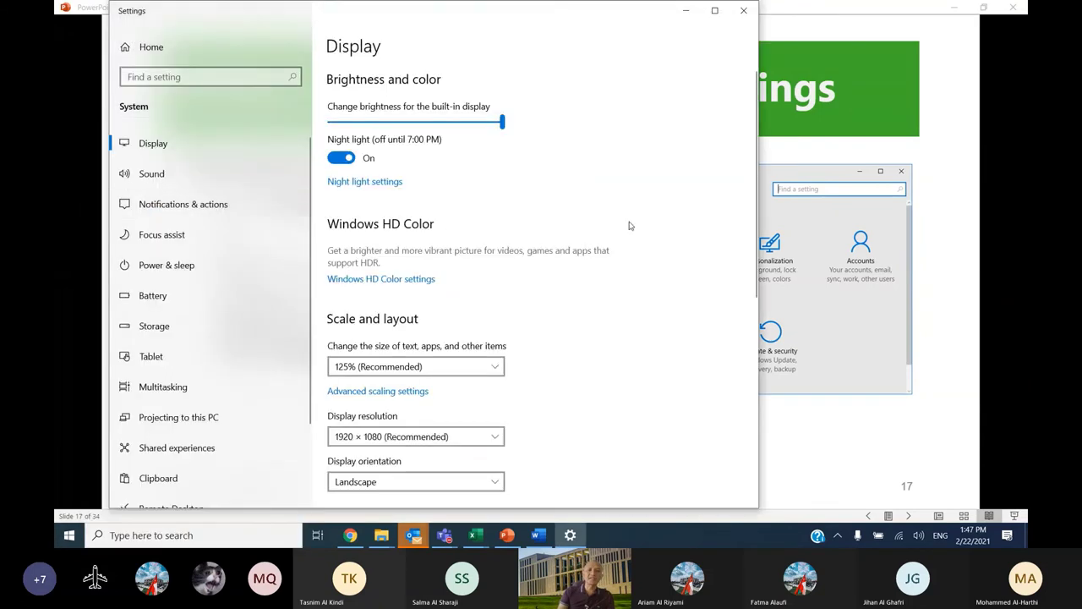
pyautogui.moveTo(445, 4); pyautogui.dragTo(545, 20)
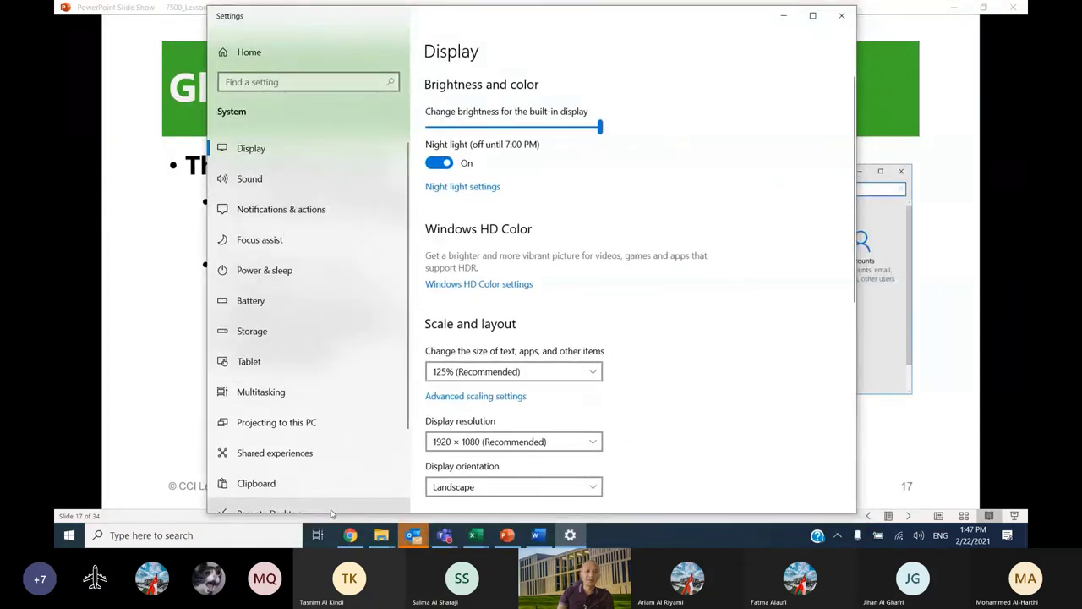
# - Examine the Sound settings, including the available output devices, master volume, input device and advanced sound options
pyautogui.click(265, 186)
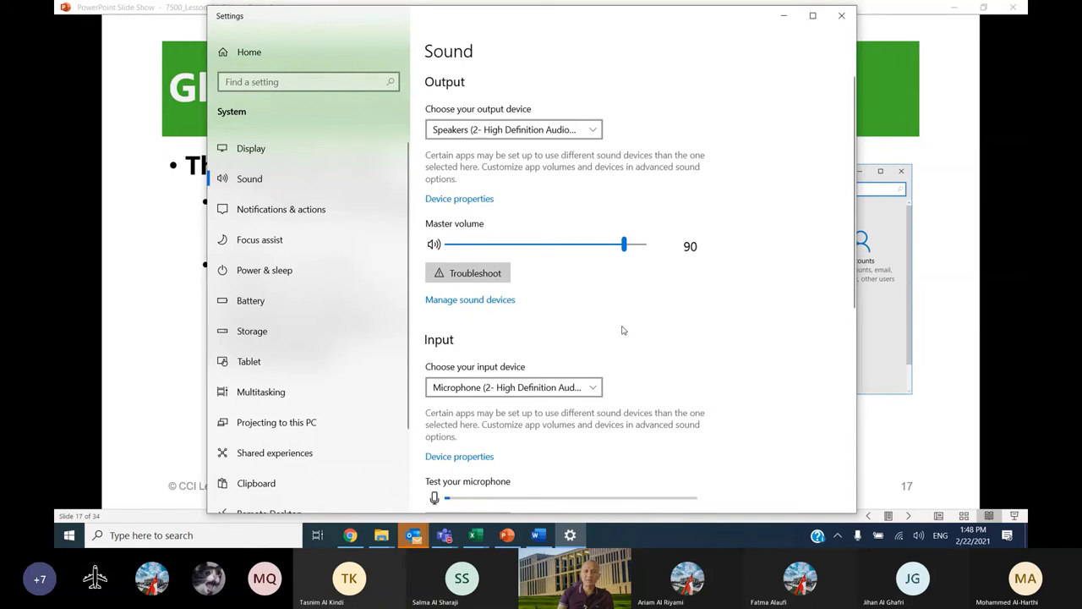
pyautogui.click(563, 131)
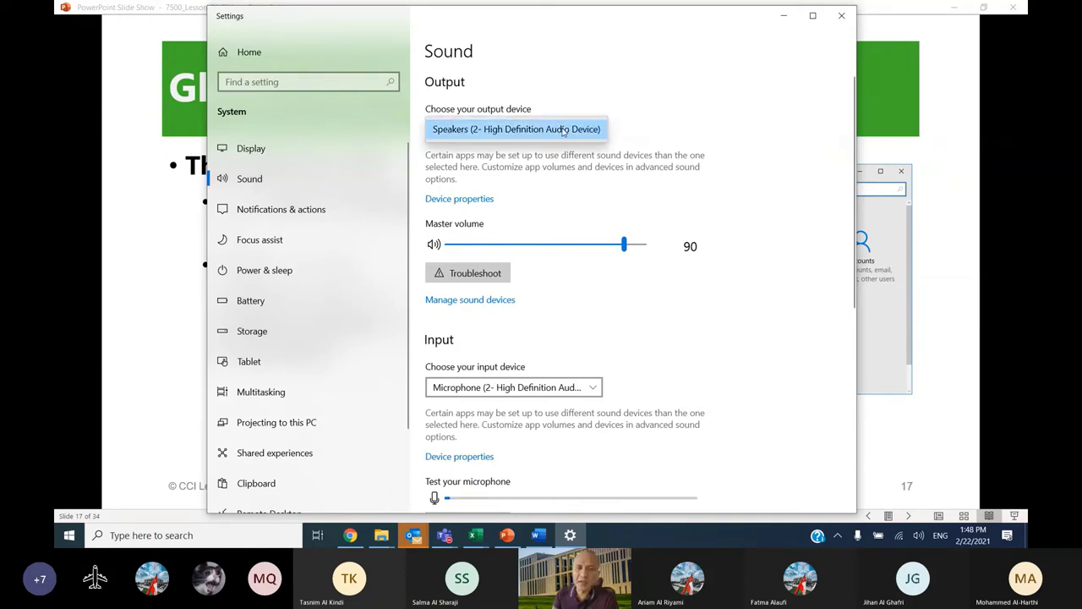
pyautogui.click(715, 95)
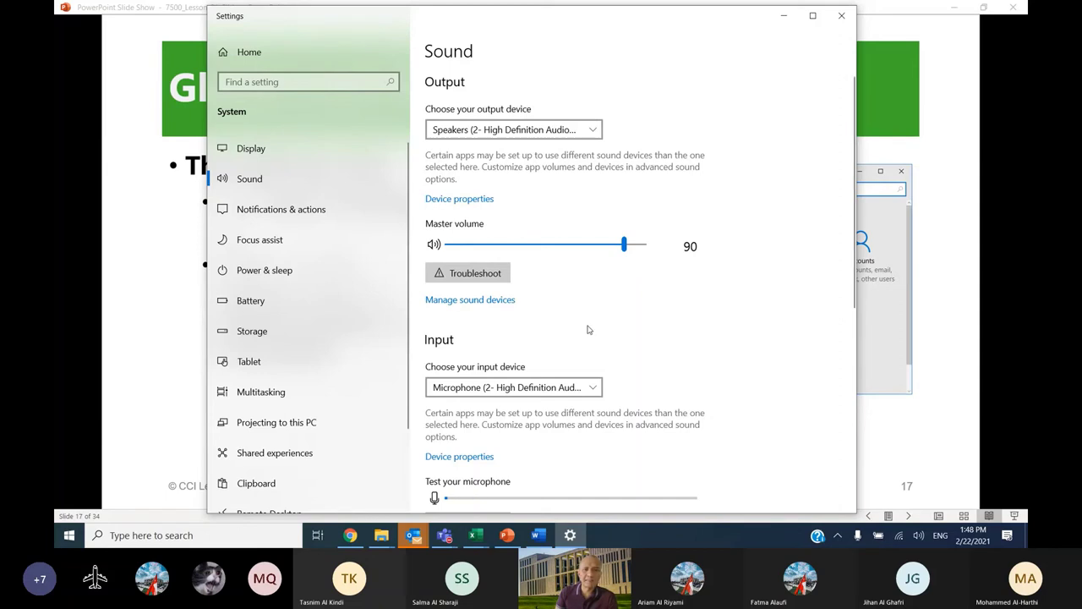
pyautogui.scroll(-2, 588, 330)
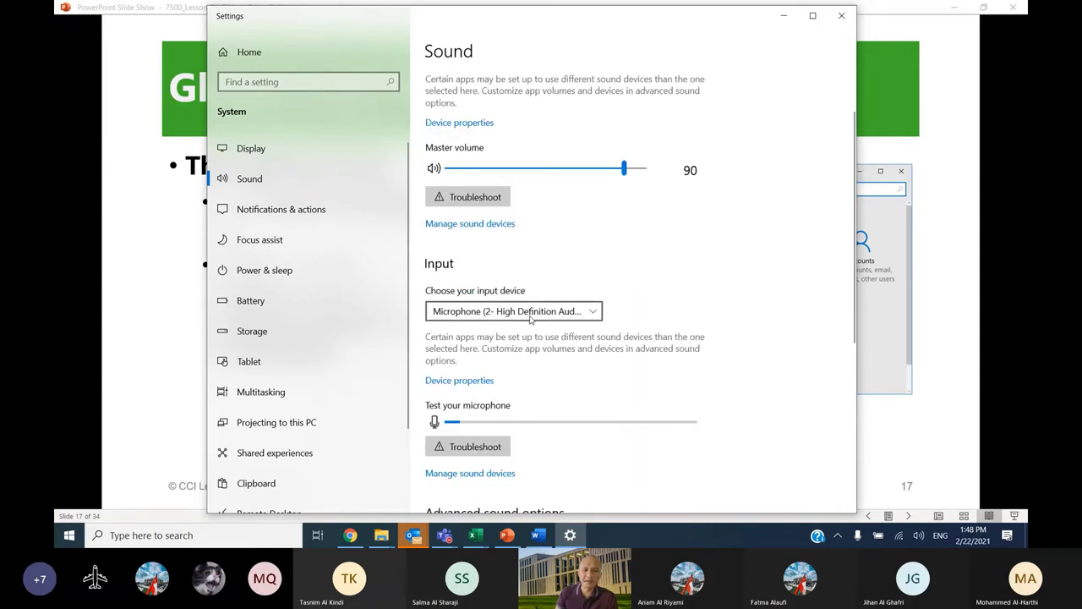
pyautogui.scroll(2, 658, 294)
pyautogui.scroll(-6, 657, 294)
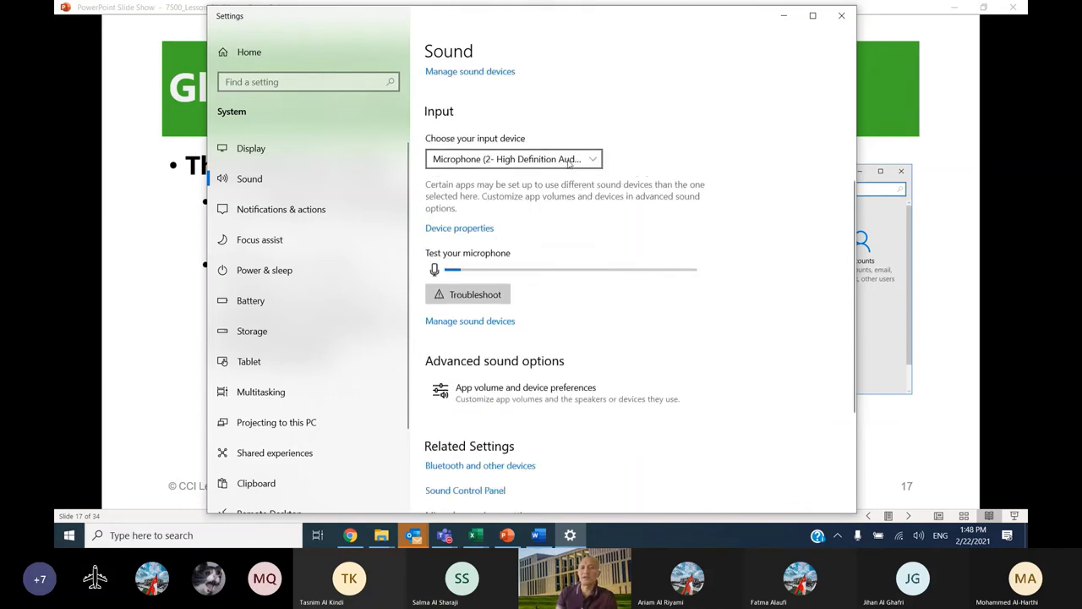
pyautogui.scroll(6, 744, 179)
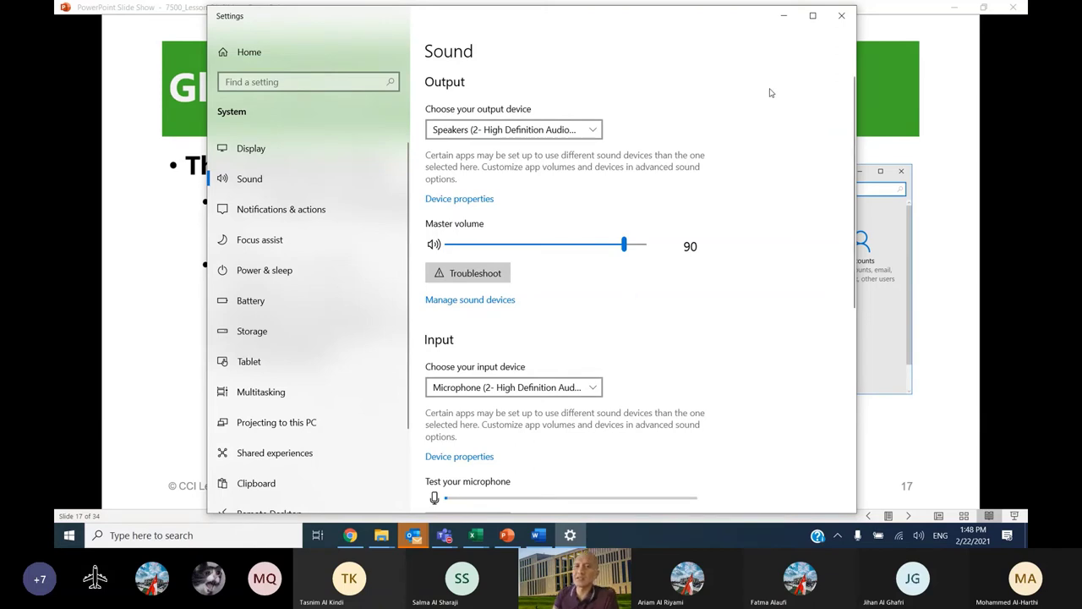
# - Look through the Display settings for brightness, scale, resolution and orientation, and browse the other System categories
pyautogui.click(289, 162)
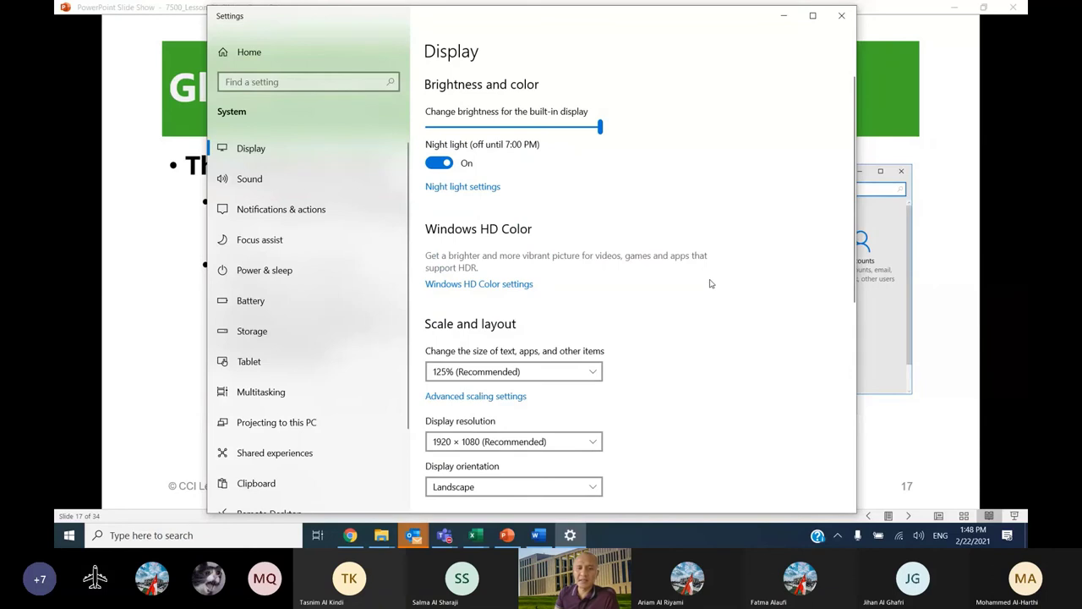
pyautogui.scroll(-3, 592, 254)
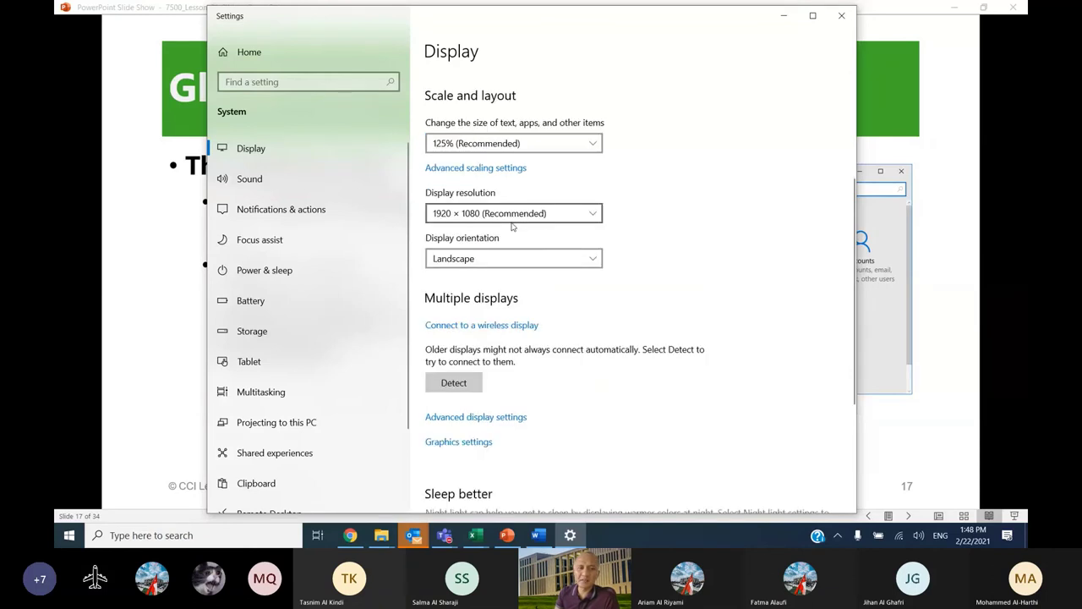
pyautogui.scroll(-2, 645, 206)
pyautogui.scroll(5, 647, 205)
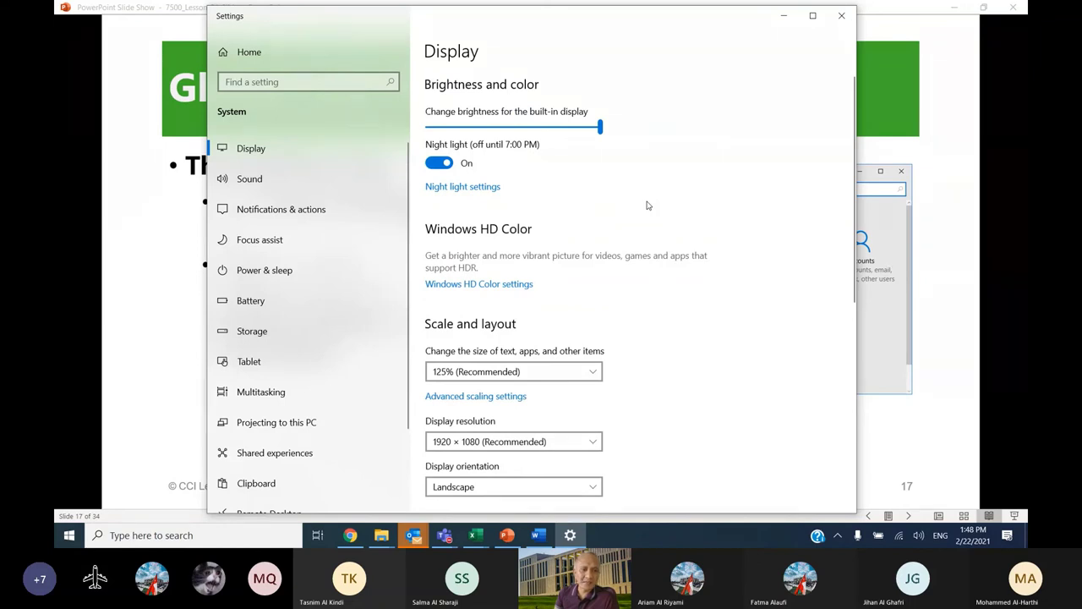
pyautogui.scroll(-2, 338, 369)
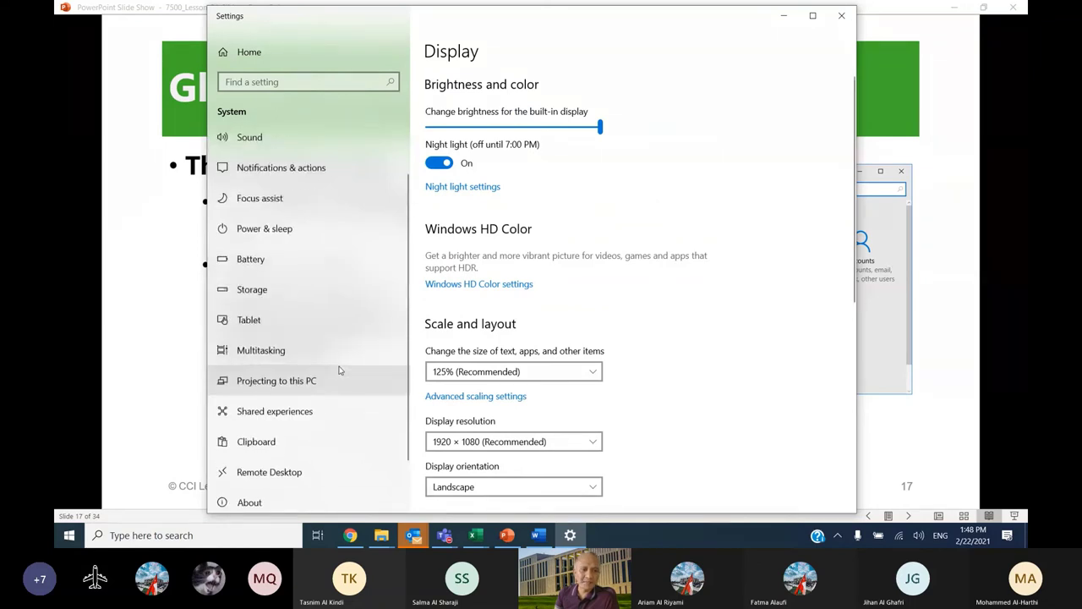
pyautogui.scroll(2, 339, 370)
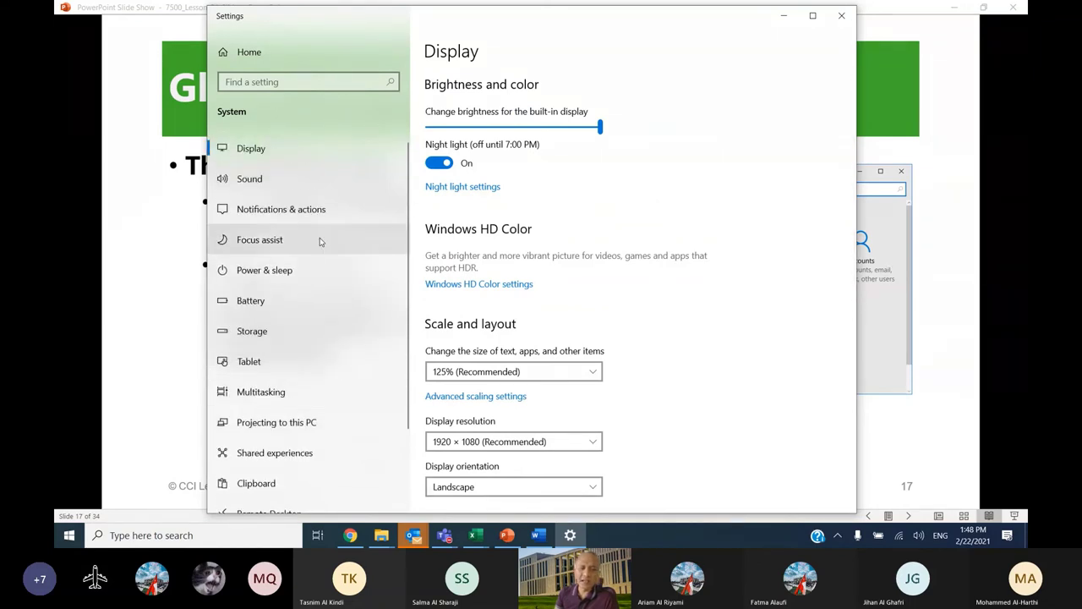
# - View the Projecting to this PC settings and the Multiple displays section of the Display settings
pyautogui.click(321, 425)
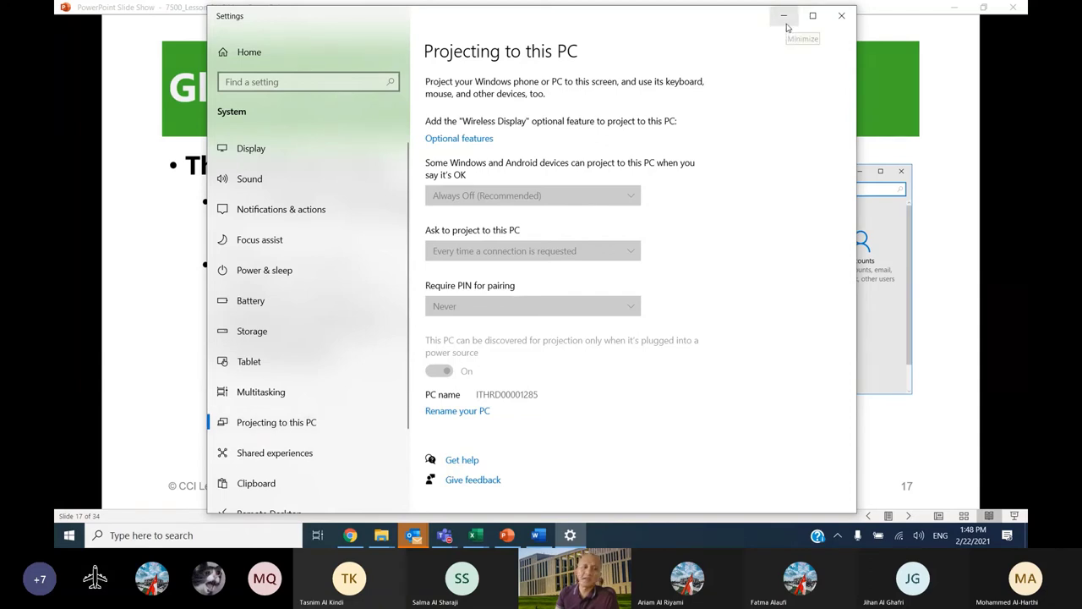
pyautogui.click(251, 147)
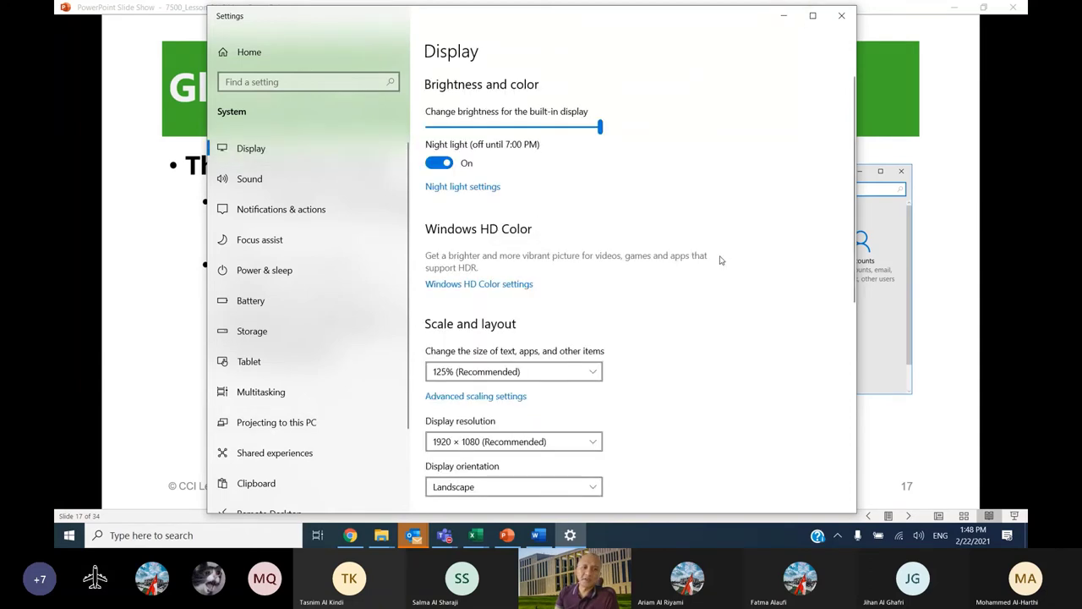
pyautogui.scroll(-2, 719, 262)
pyautogui.scroll(-2, 718, 262)
pyautogui.scroll(-2, 718, 262)
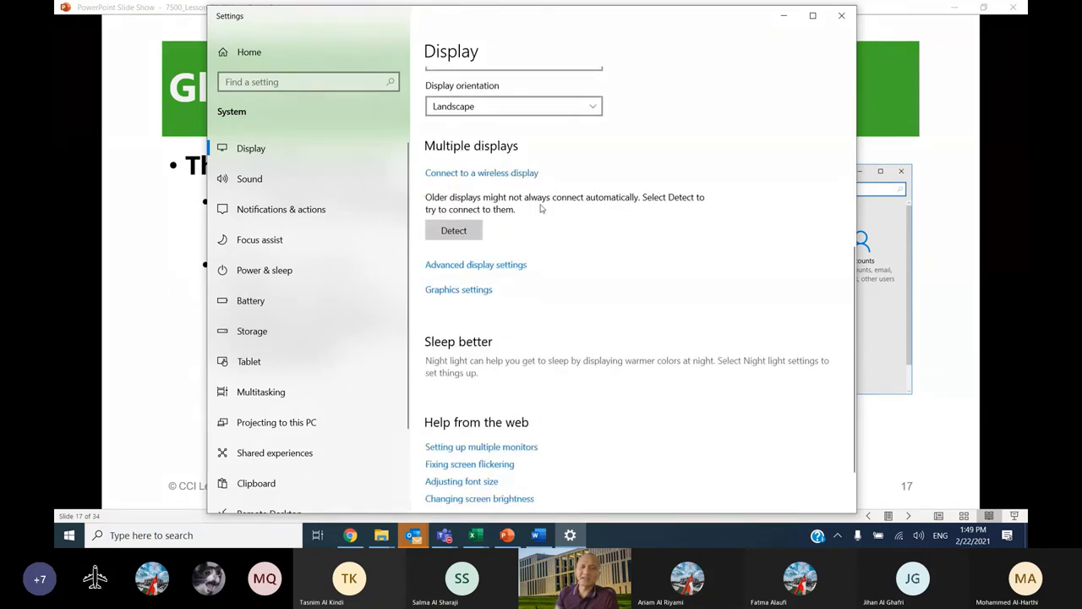
# - Close the Settings app and advance the slide show to the Windows Control Panel slide
pyautogui.click(841, 16)
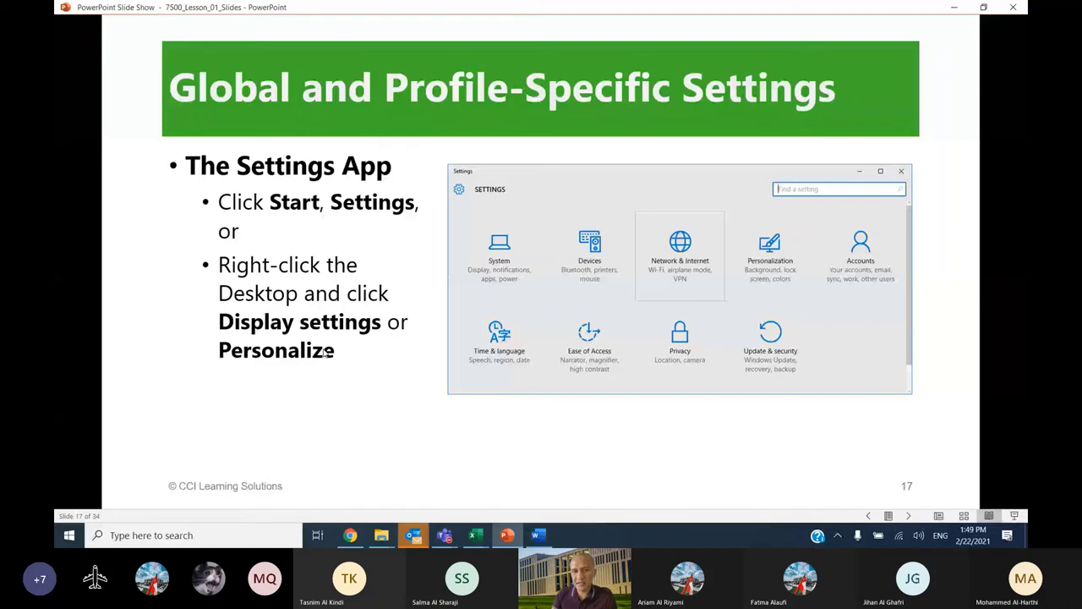
pyautogui.click(666, 235)
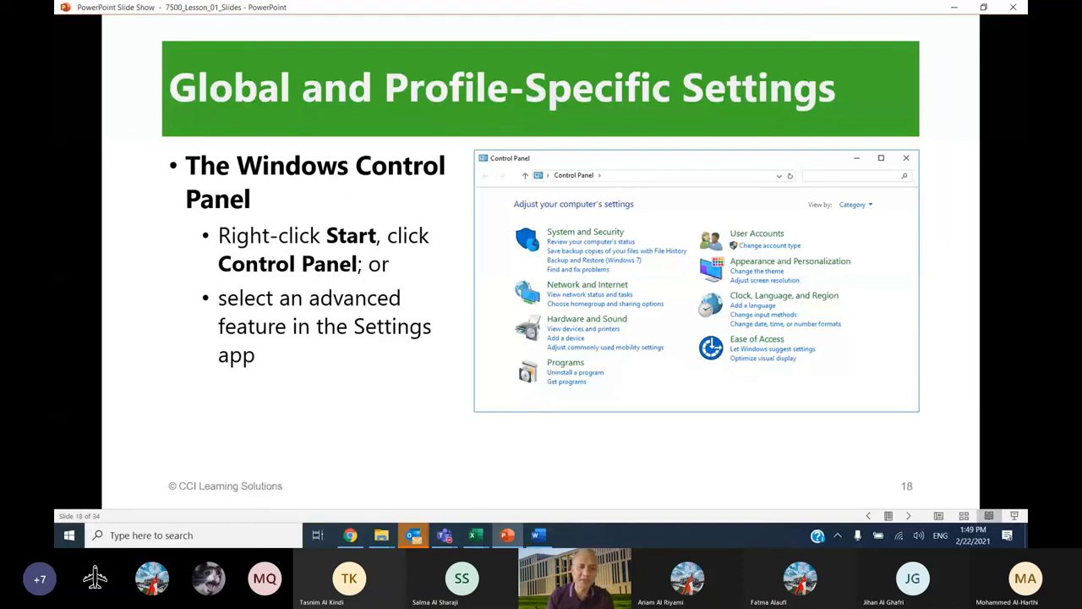
# - Find the Control Panel app through the Windows search and open it
pyautogui.click(192, 535)
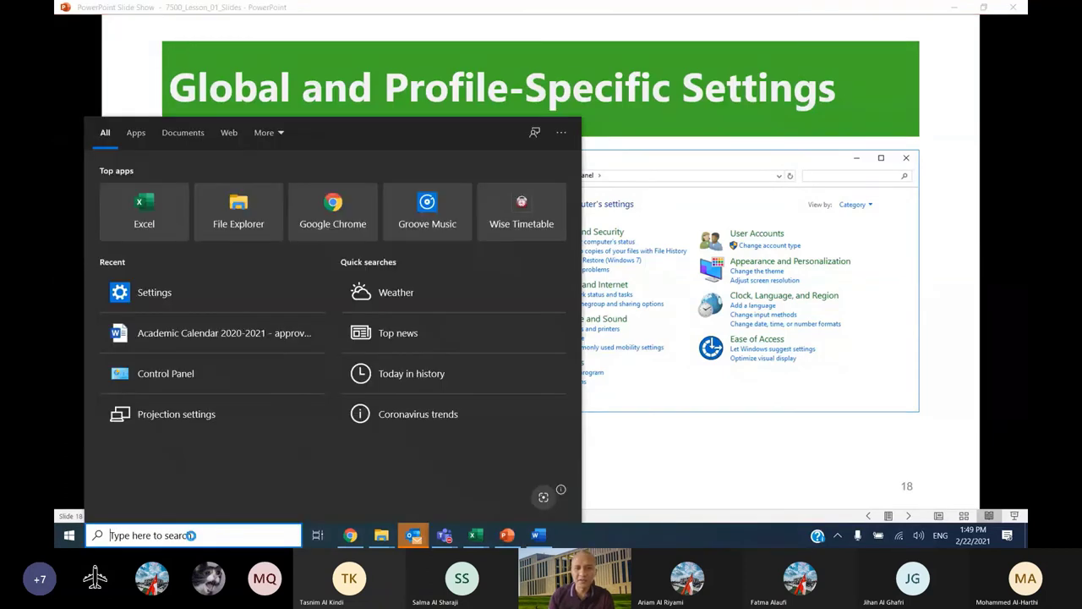
pyautogui.click(676, 445)
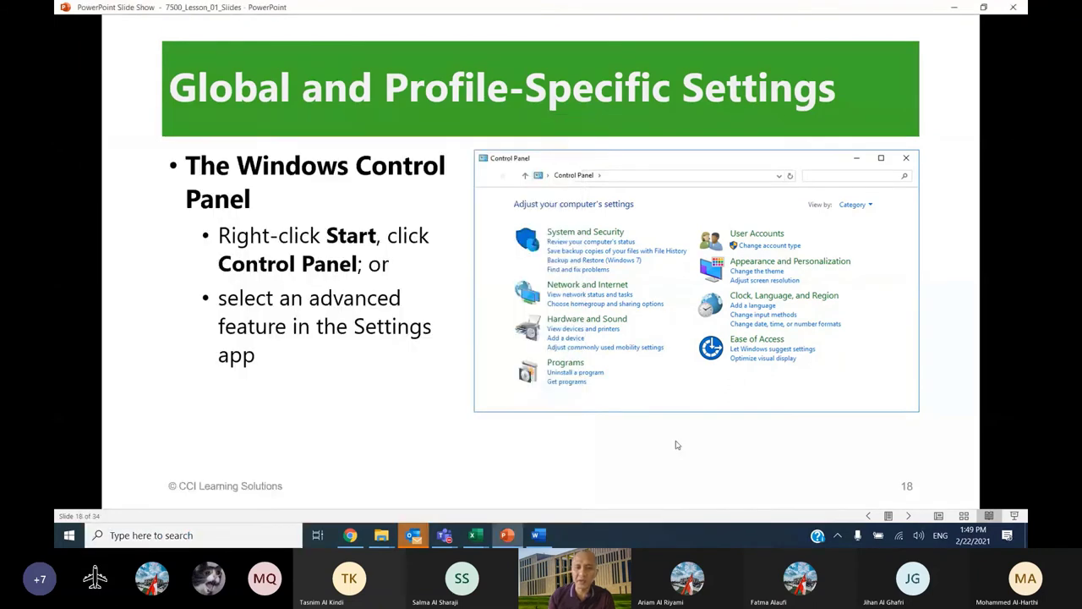
pyautogui.click(196, 535)
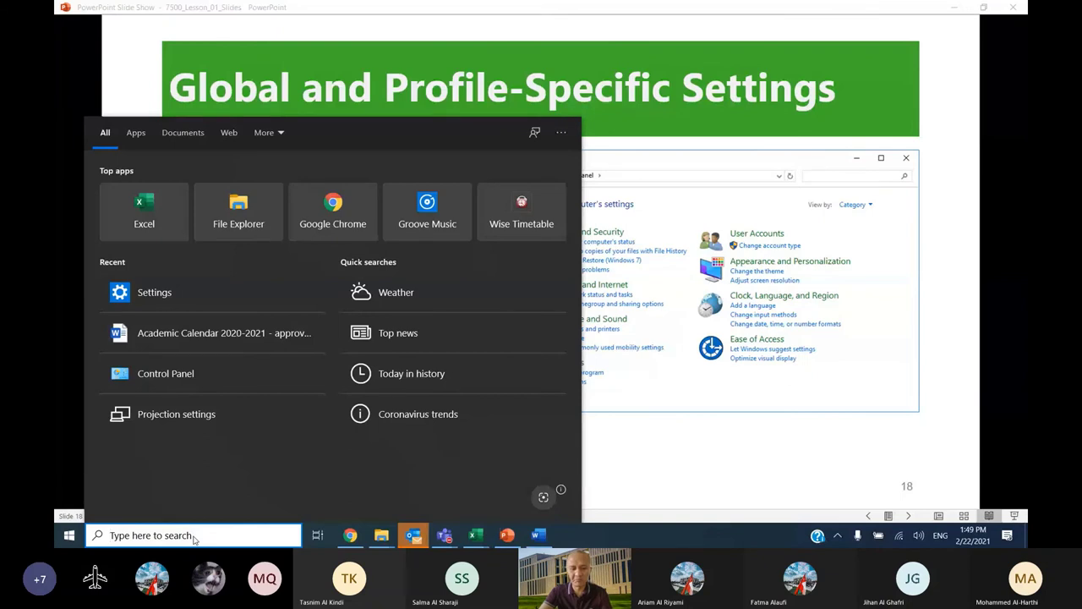
pyautogui.write('comtrol')
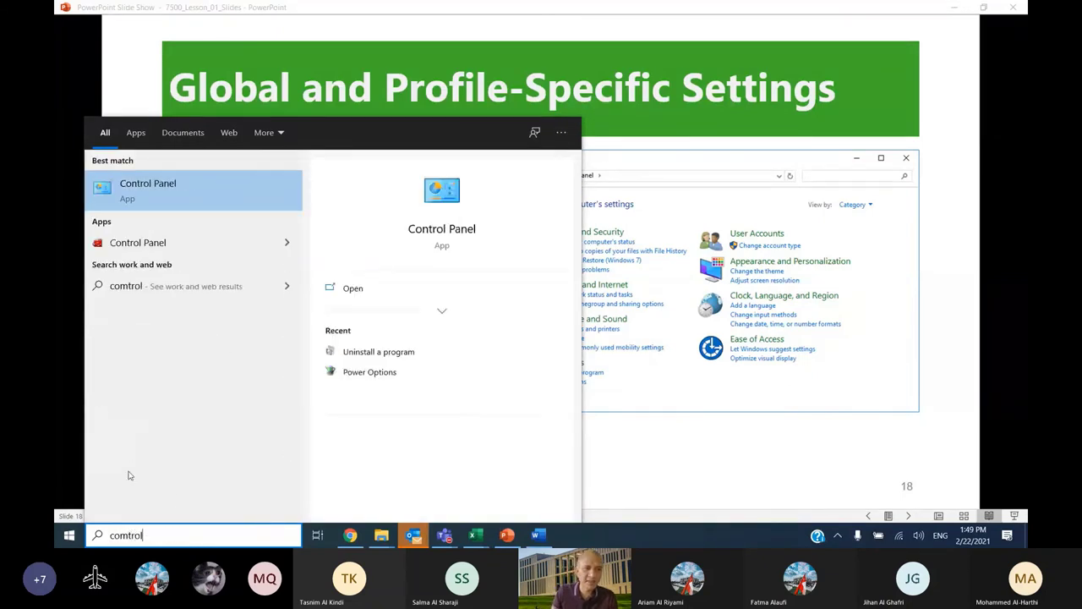
pyautogui.press('Return')
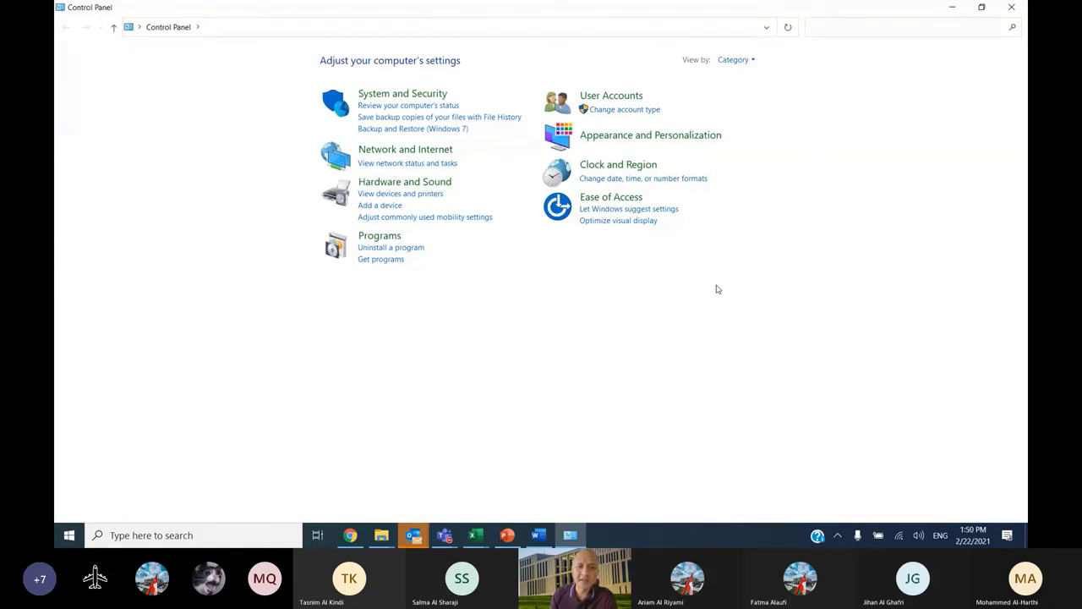
# - View the Appearance and Personalization category, return to the main Control Panel page and close Control Panel
pyautogui.click(615, 138)
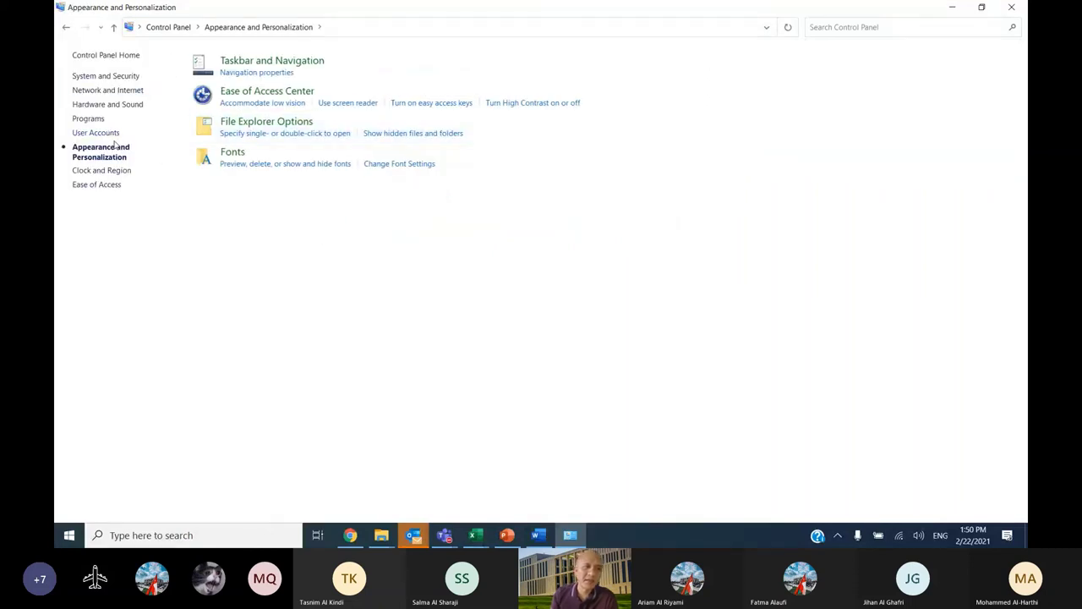
pyautogui.click(66, 27)
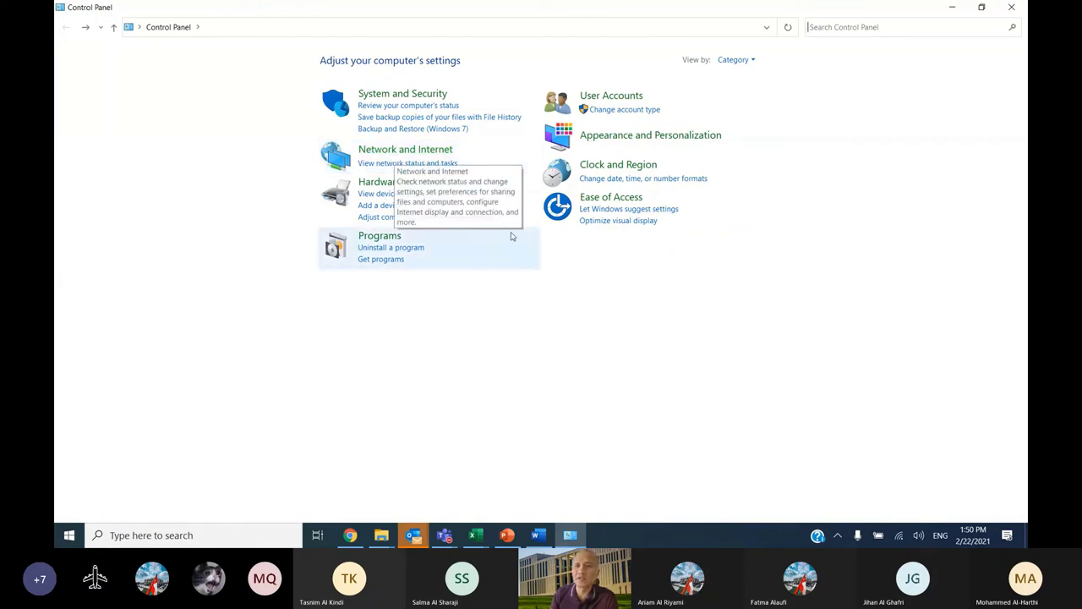
pyautogui.click(1011, 7)
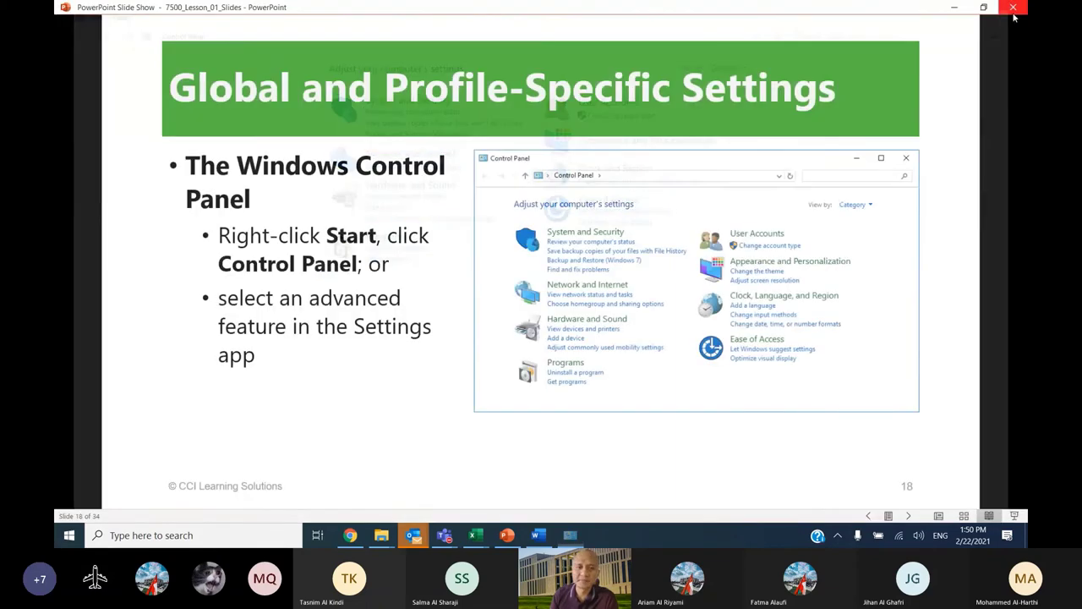
# - Advance the slide show two slides to Dialog Boxes, and switch to the Academic Calendar 2020-2021 document in Word
pyautogui.press('Right')
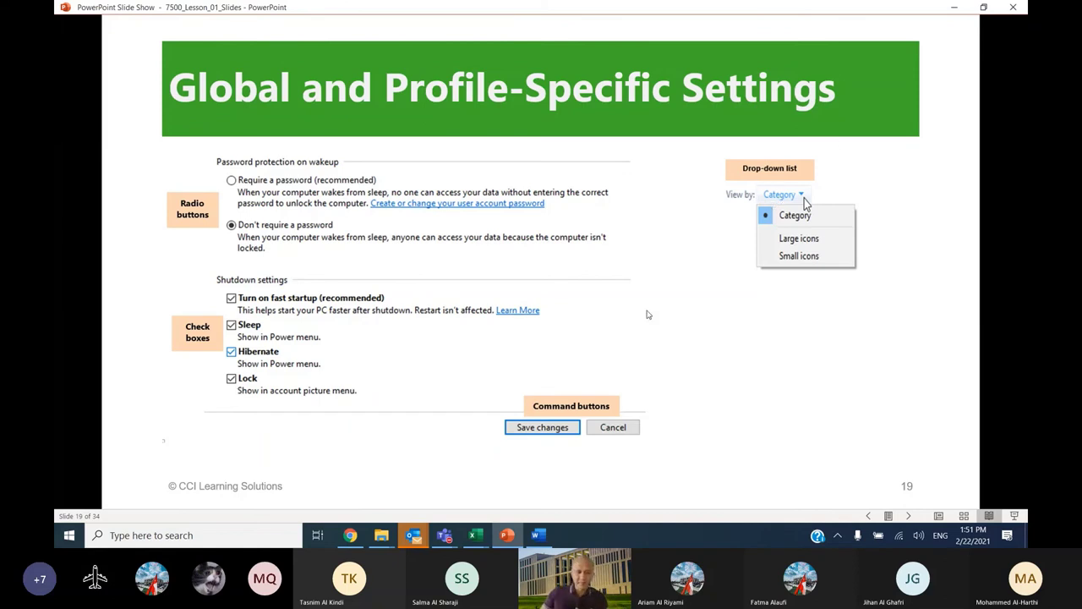
pyautogui.click(368, 341)
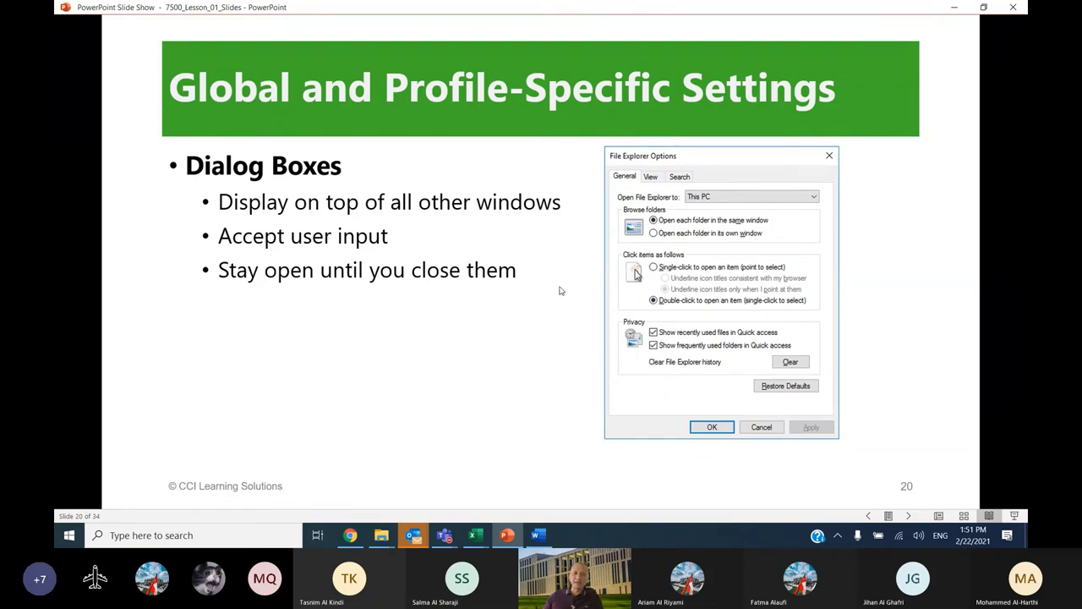
pyautogui.click(539, 536)
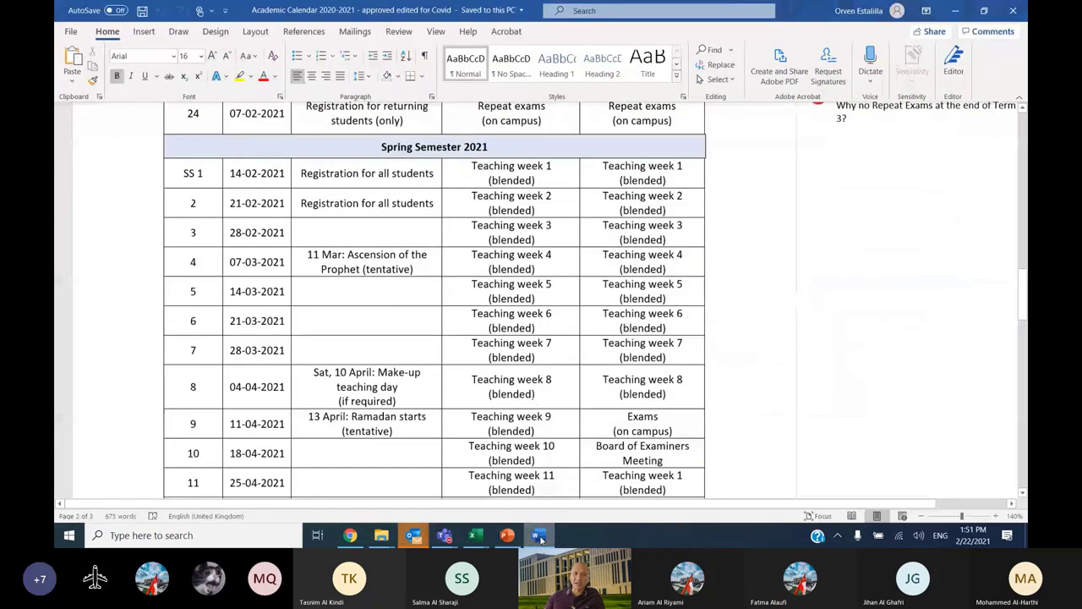
# - Show the Paragraph dialog box for the calendar document twice, closing it each time without changing any setting
pyautogui.click(431, 98)
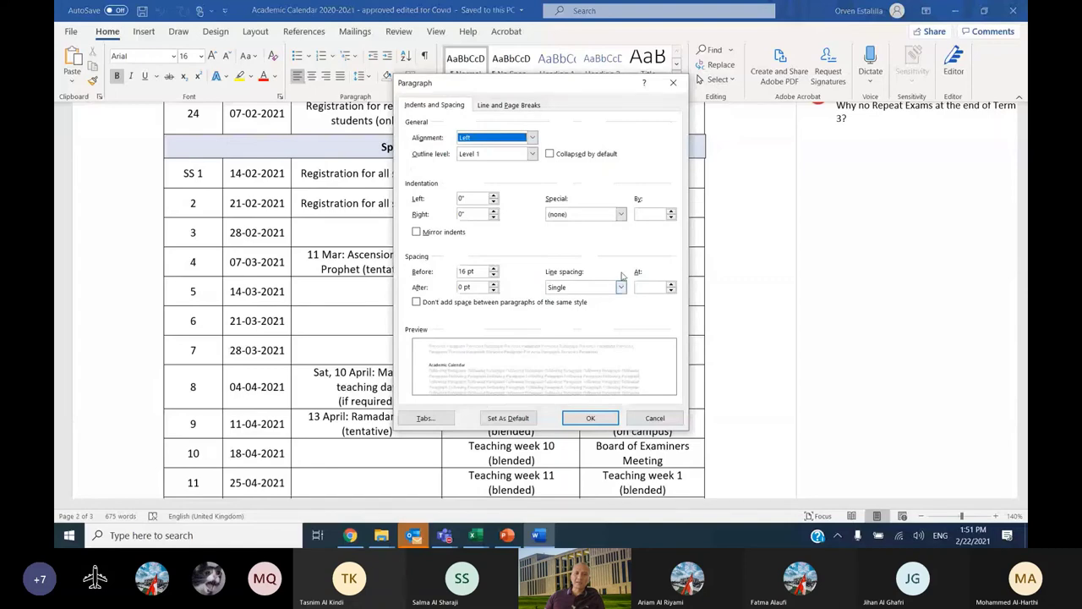
pyautogui.press('Escape')
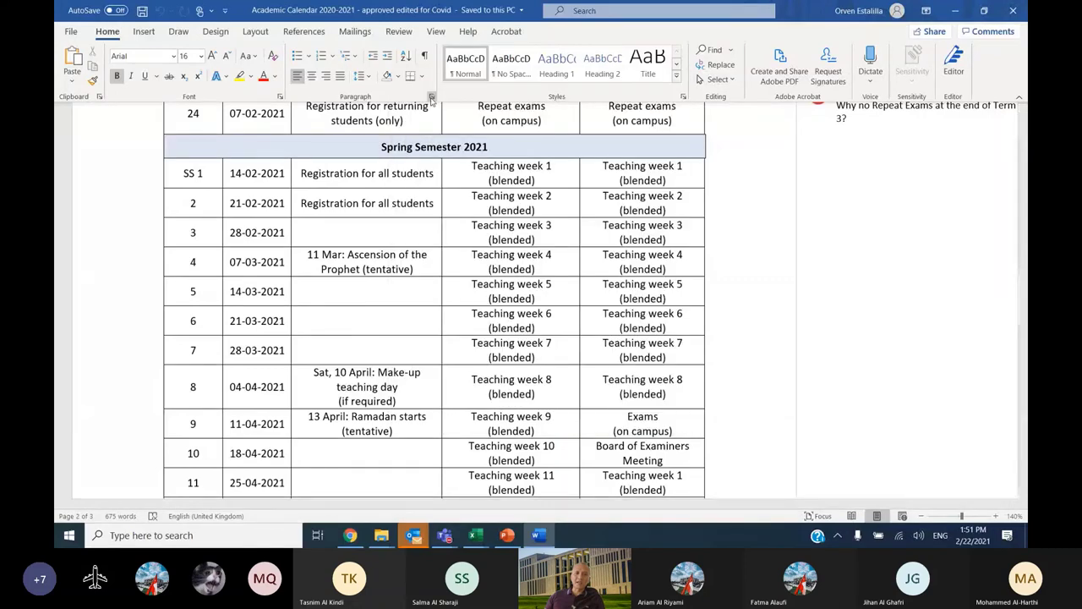
pyautogui.click(432, 99)
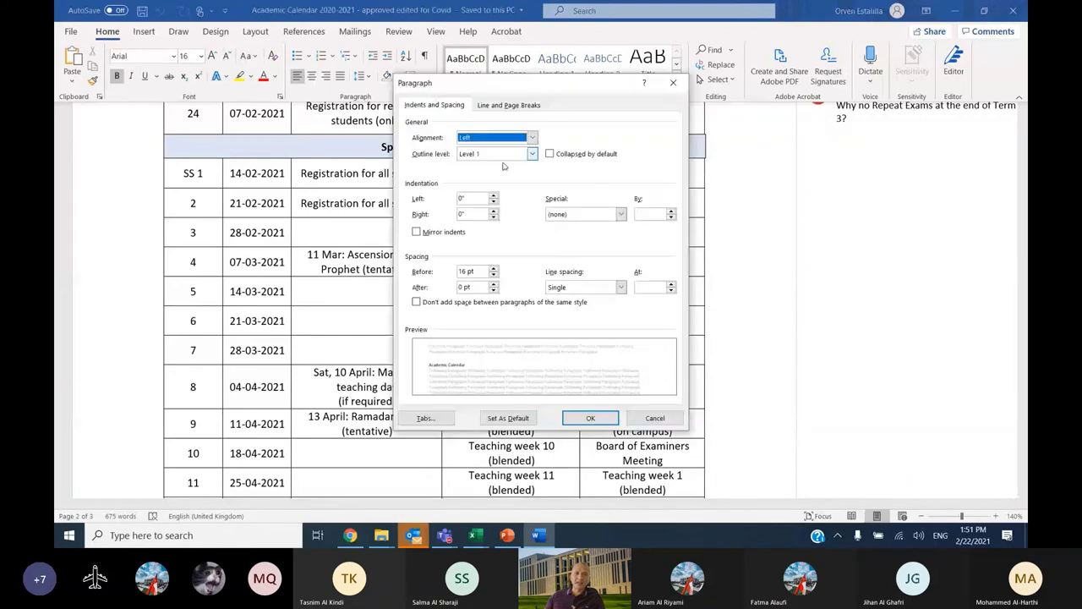
pyautogui.click(681, 84)
# - Show the desktop, view the Properties dialog of the DEEM and PE SS21 folder and close it
pyautogui.press('super+d')
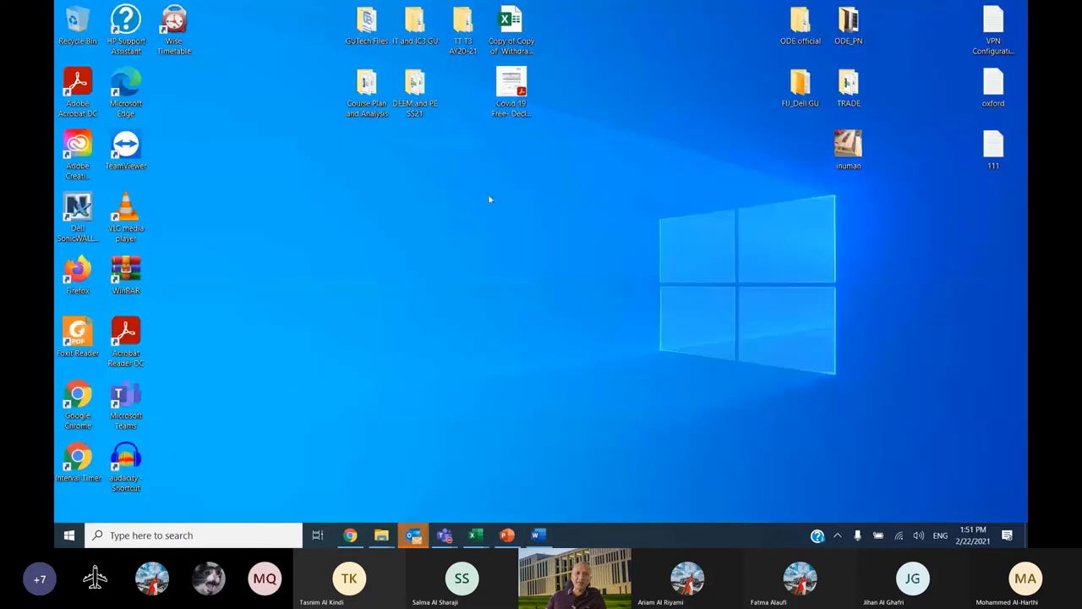
pyautogui.rightClick(416, 100)
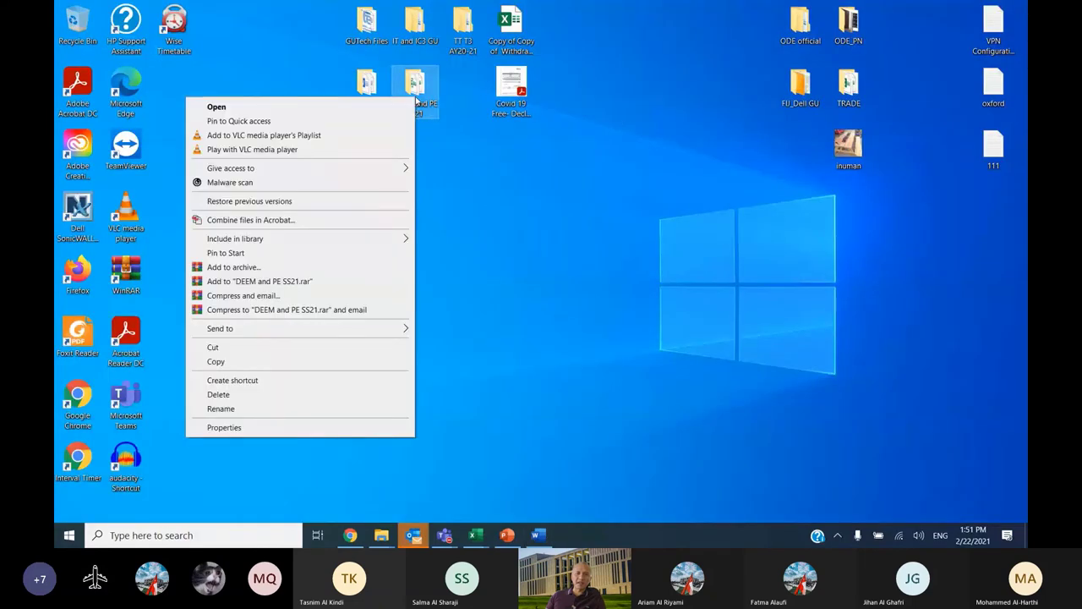
pyautogui.click(337, 427)
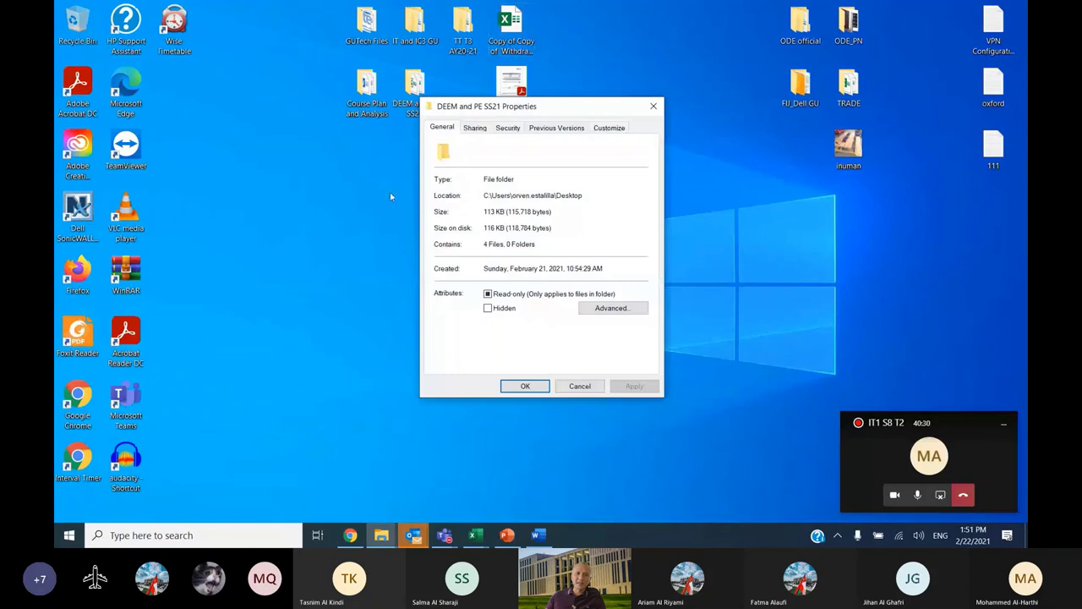
pyautogui.click(655, 107)
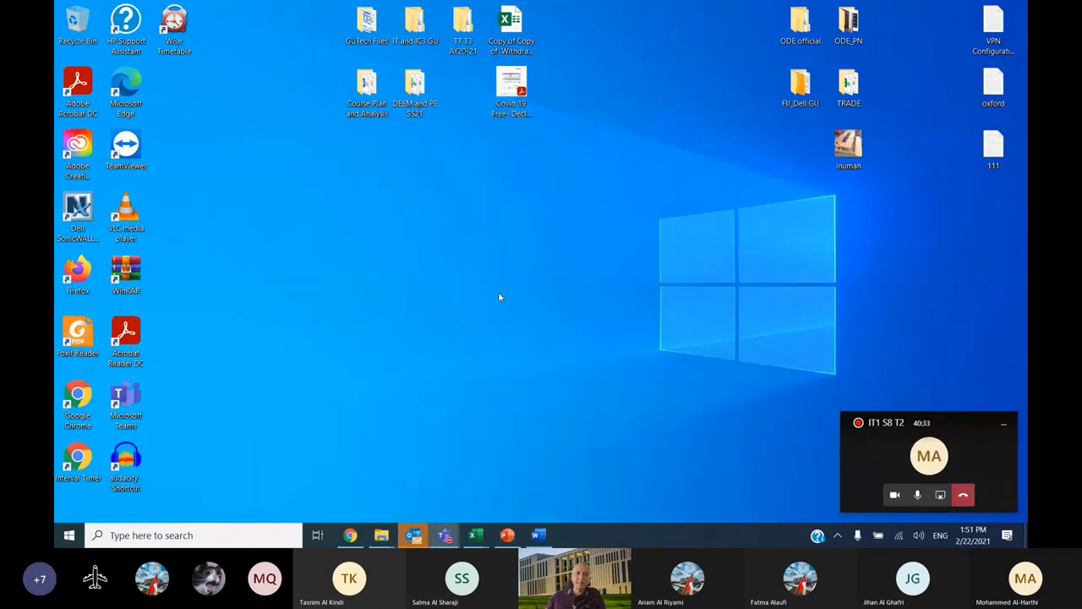
# - Return to the PowerPoint slide show and advance through Changing Global Settings to the Customizing Profile-Specific Settings slide
pyautogui.click(506, 534)
pyautogui.click(423, 298)
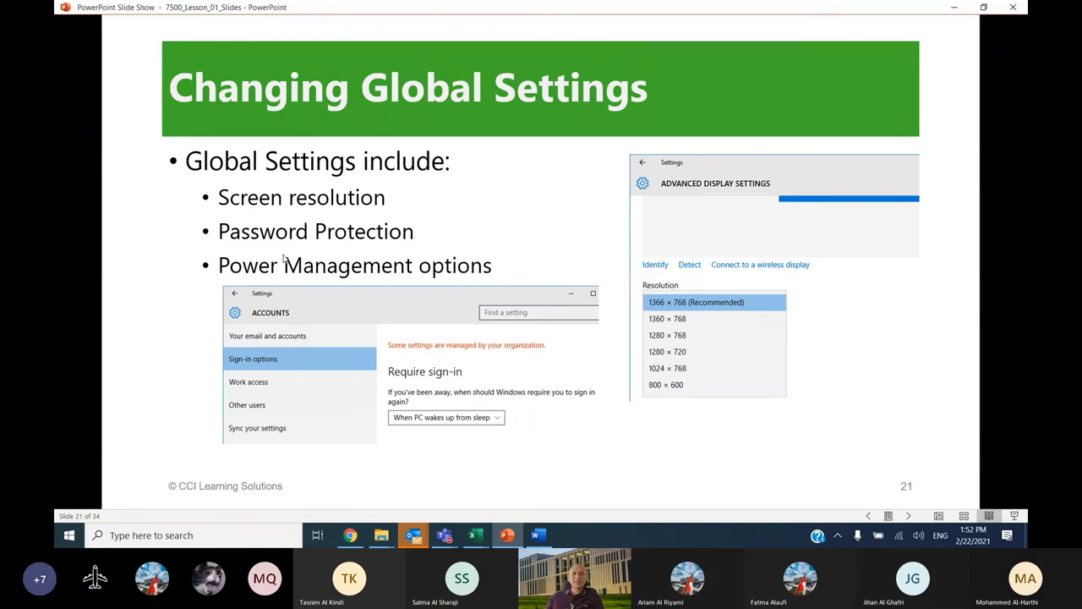
pyautogui.click(424, 294)
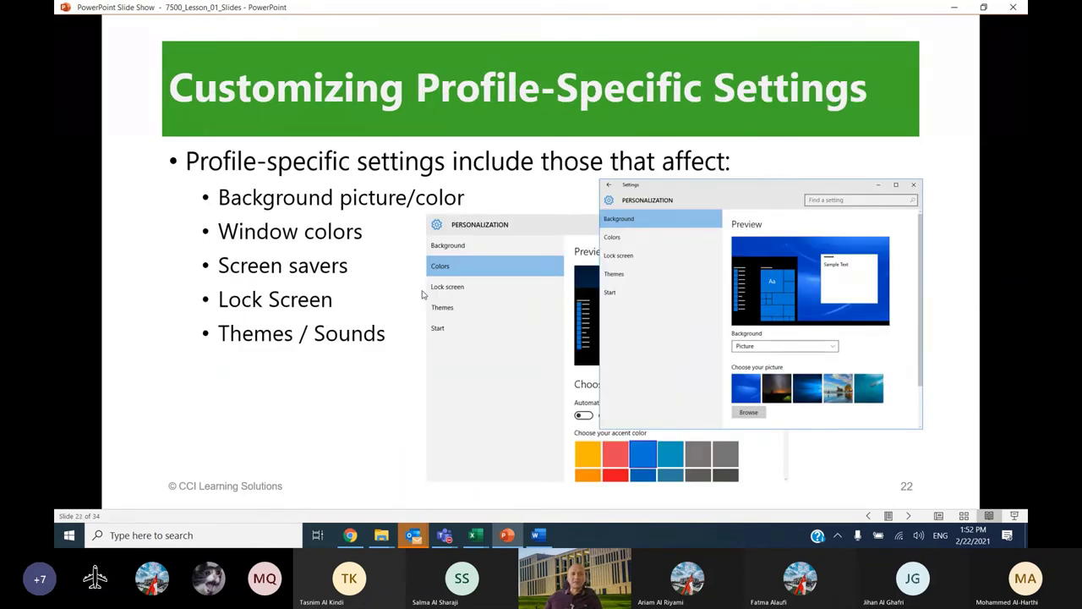